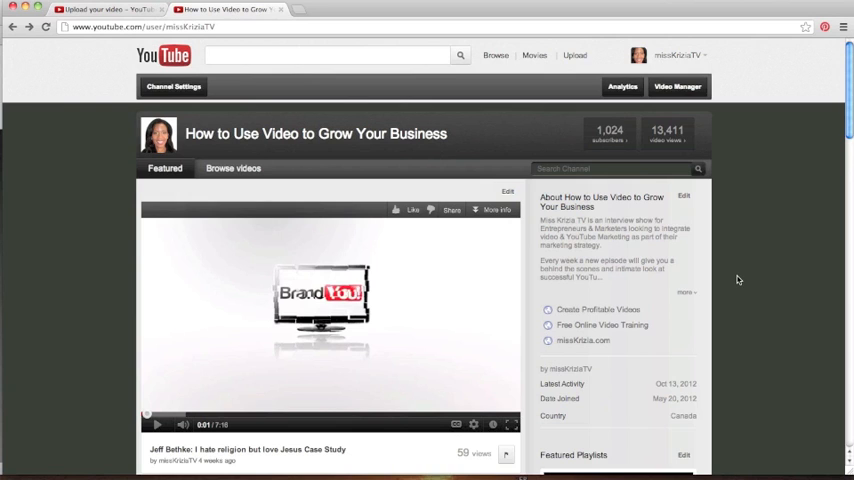
pyautogui.scroll(-4, 738, 278)
pyautogui.scroll(-4, 738, 278)
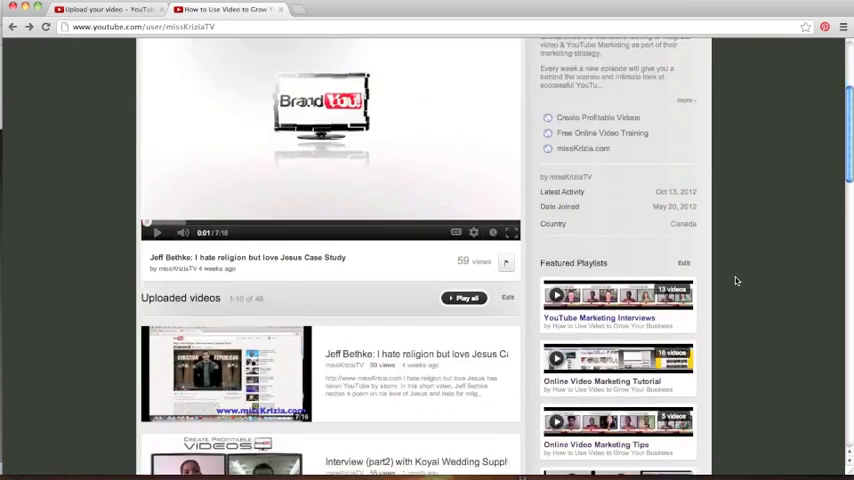
pyautogui.scroll(-4, 738, 278)
pyautogui.scroll(-3, 738, 278)
pyautogui.scroll(10, 458, 250)
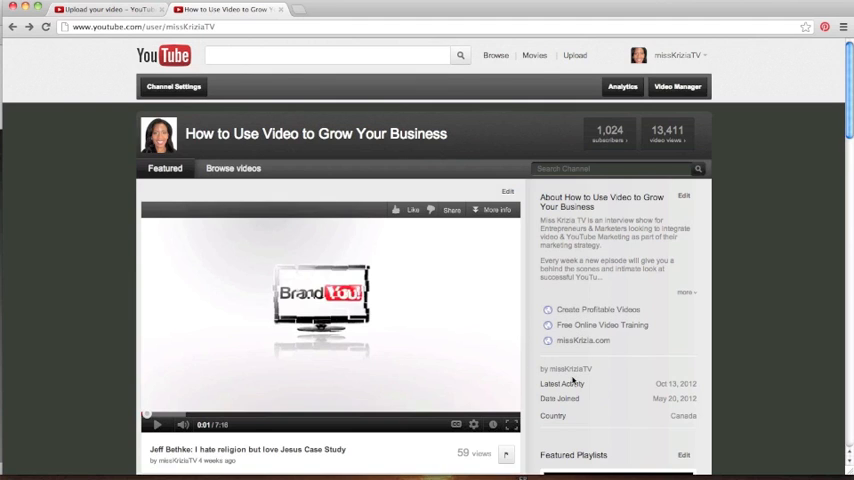
pyautogui.scroll(-4, 575, 382)
pyautogui.scroll(-8, 560, 382)
pyautogui.scroll(-6, 555, 382)
pyautogui.scroll(-4, 549, 381)
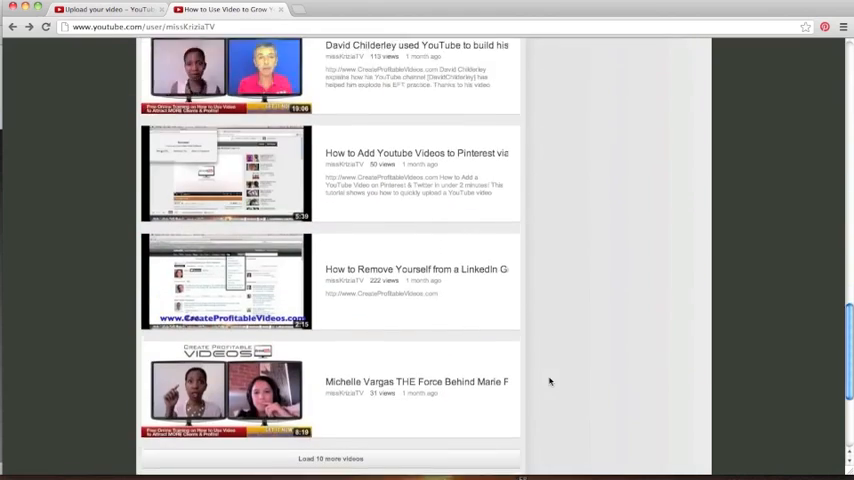
pyautogui.scroll(-3, 549, 381)
pyautogui.scroll(4, 549, 381)
pyautogui.scroll(8, 549, 381)
pyautogui.scroll(8, 549, 381)
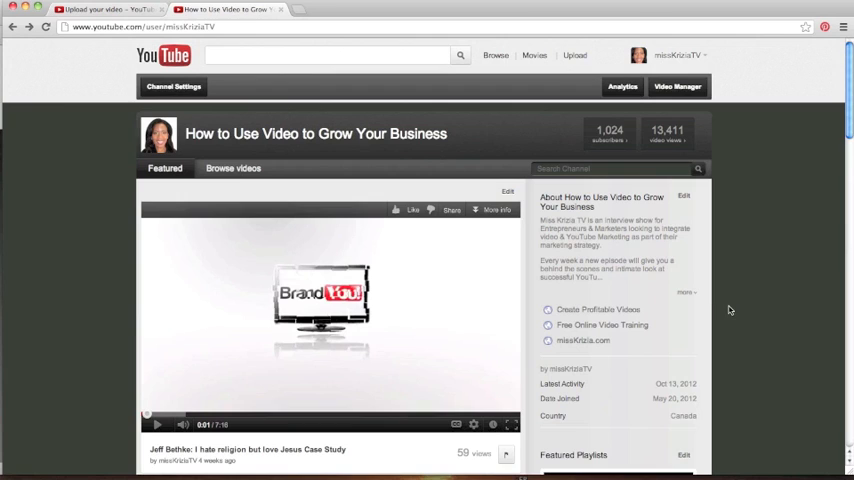
# Show the channel's title, description and tags in Channel Settings and select the existing tags text.
pyautogui.click(172, 87)
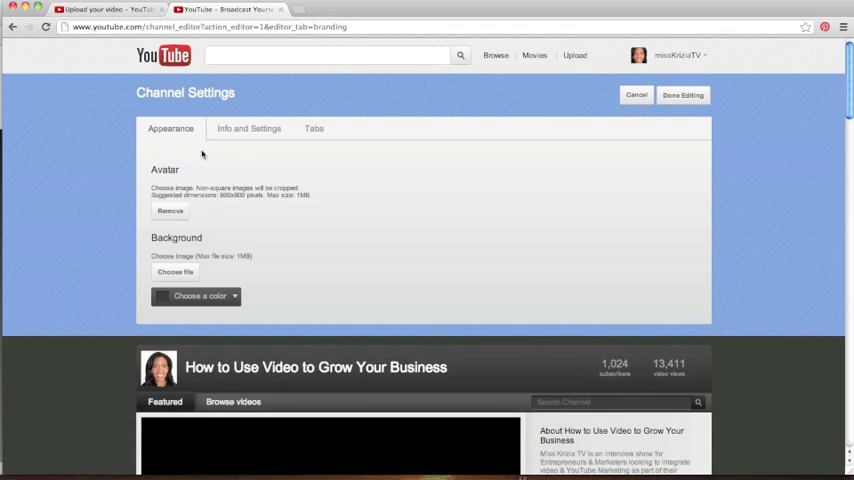
pyautogui.click(249, 128)
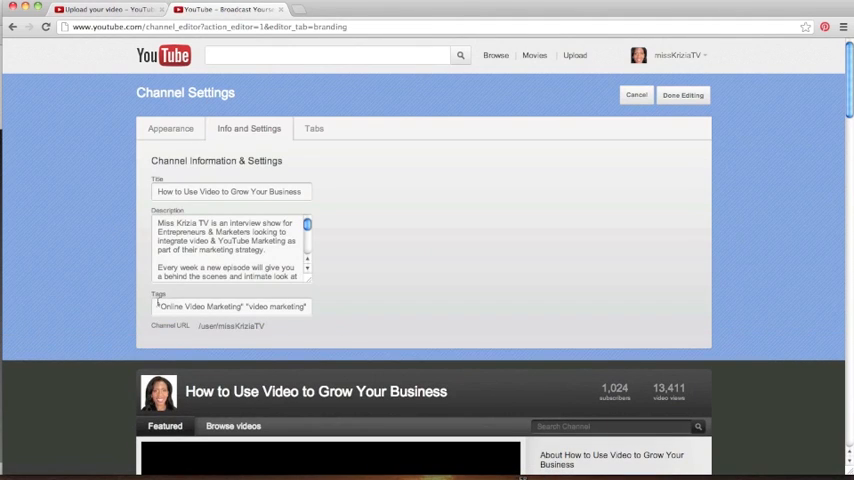
pyautogui.moveTo(158, 306); pyautogui.dragTo(311, 307)
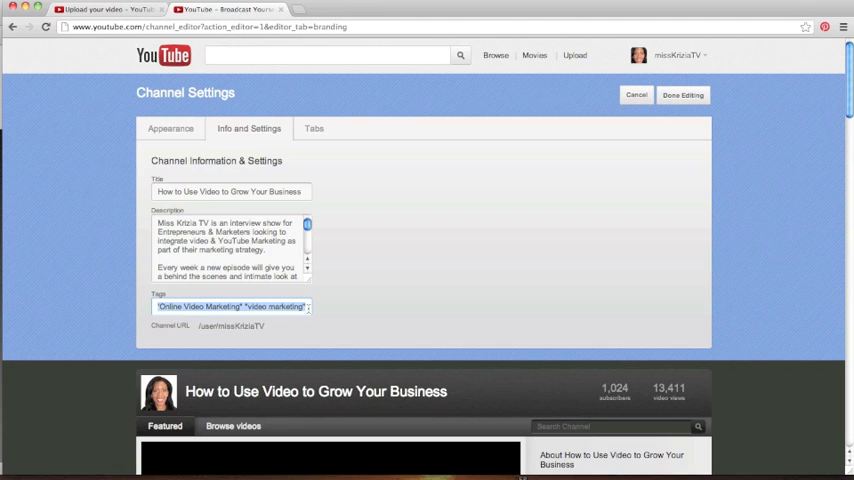
pyautogui.click(178, 306)
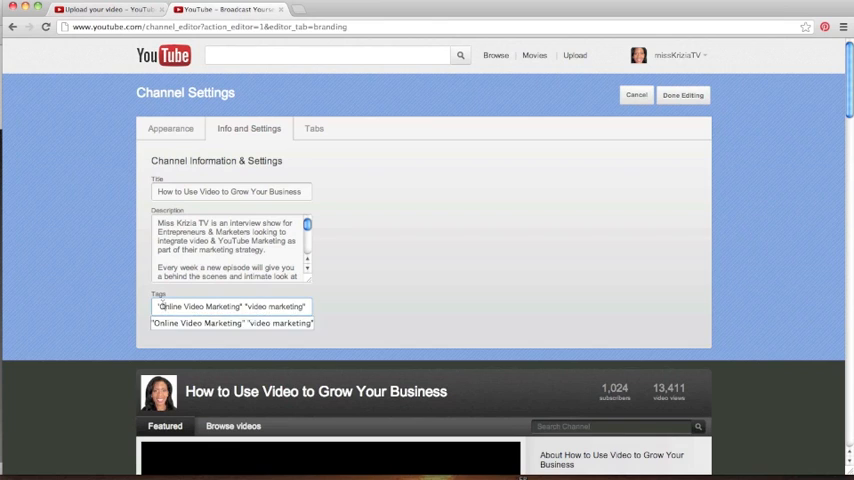
pyautogui.press('Escape')
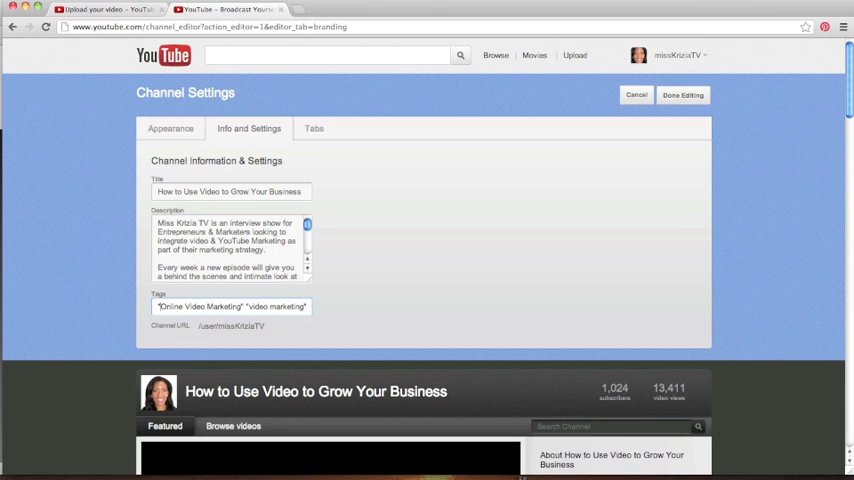
pyautogui.click(243, 306)
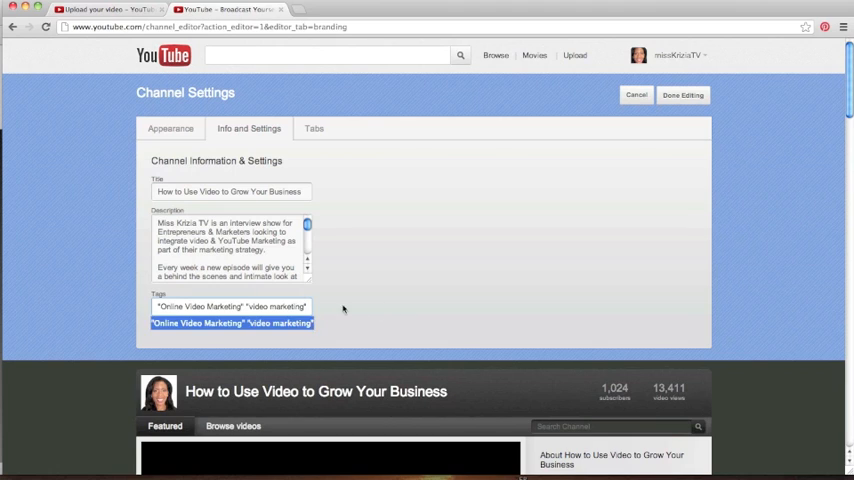
pyautogui.click(688, 98)
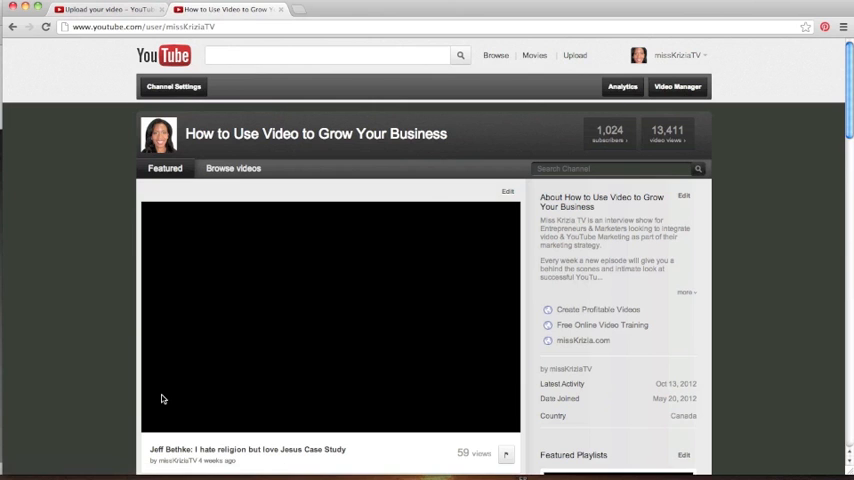
# Pause the featured video playing on the channel page.
pyautogui.click(158, 425)
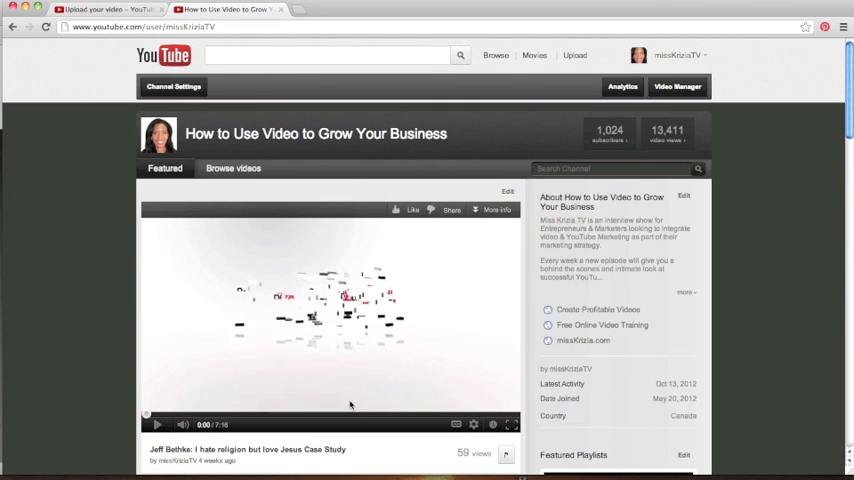
pyautogui.scroll(-3, 655, 327)
pyautogui.scroll(3, 655, 327)
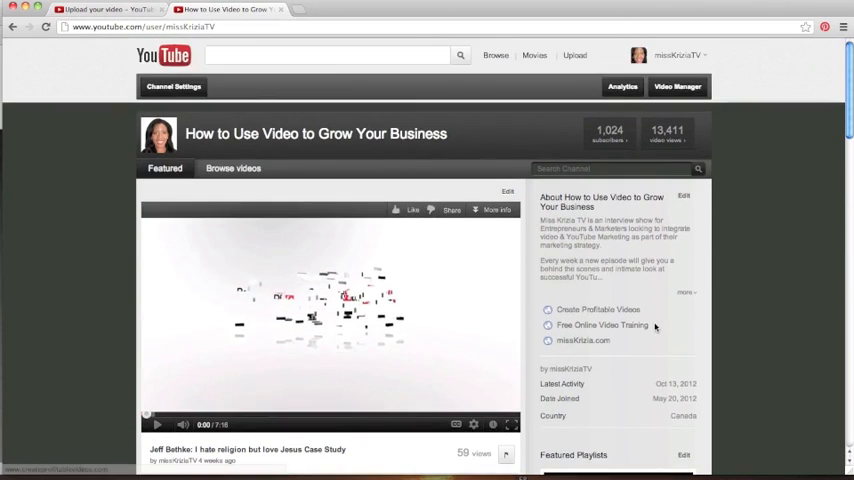